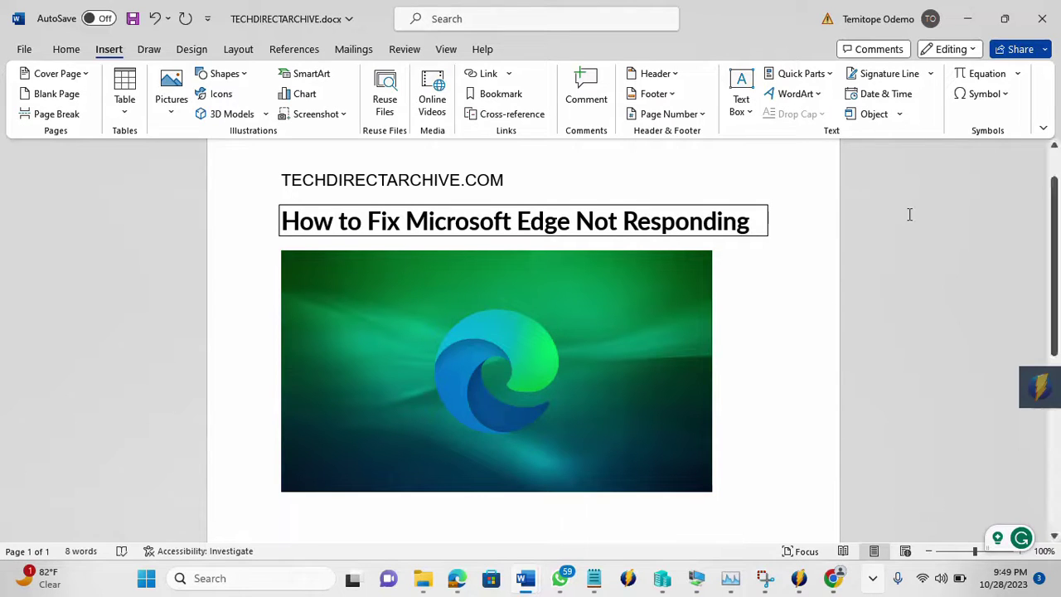
# Launch Microsoft Edge from the Windows 11 VM taskbar onto a new tab page
pyautogui.click(870, 578)
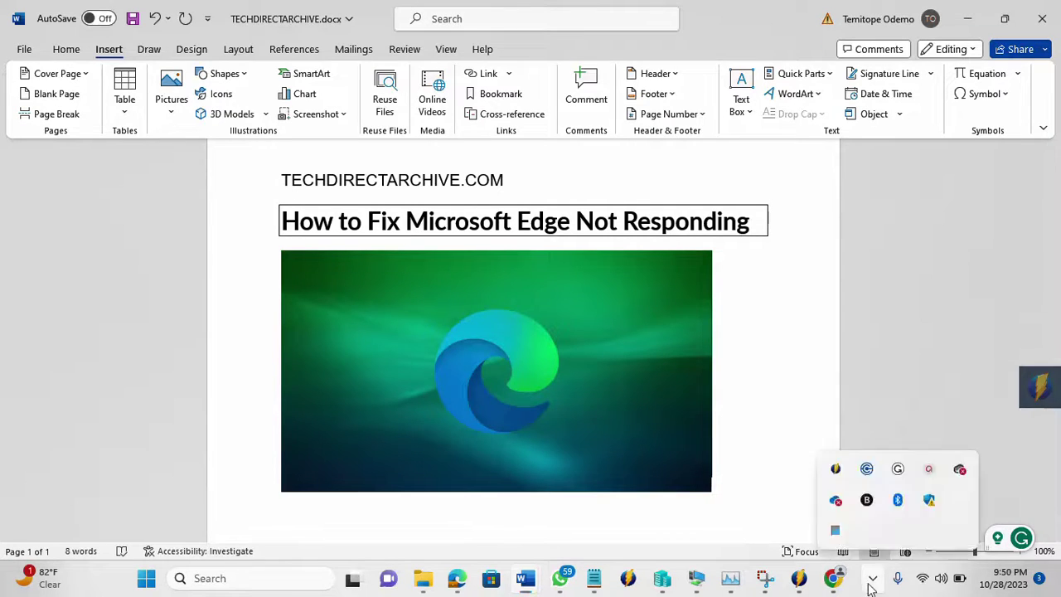
pyautogui.click(869, 578)
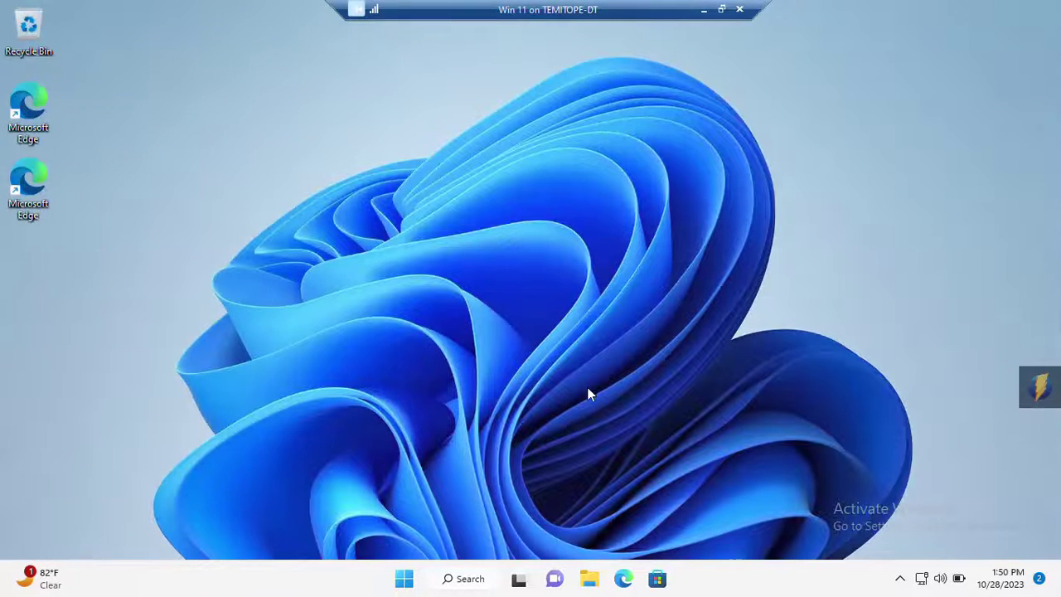
pyautogui.click(449, 582)
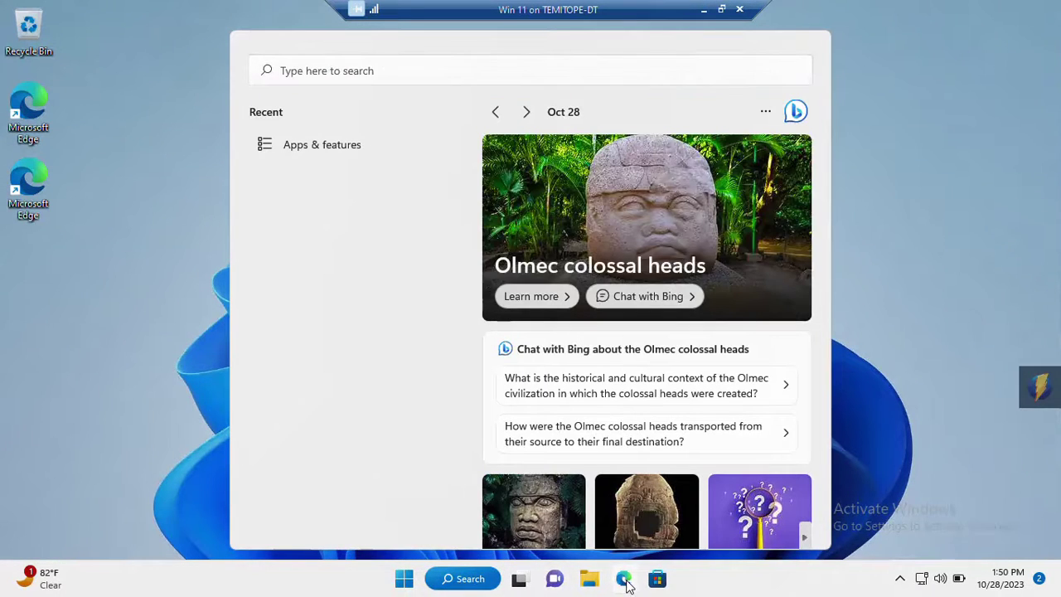
pyautogui.click(625, 581)
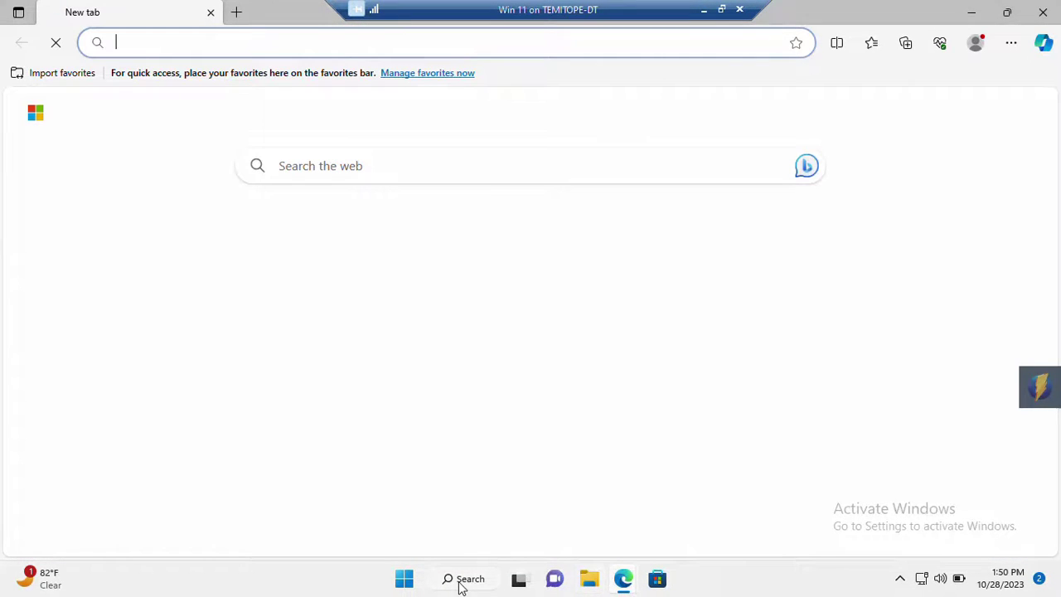
# Search 'task', open Task Manager from the results, and maximize its window
pyautogui.click(461, 582)
pyautogui.click(462, 583)
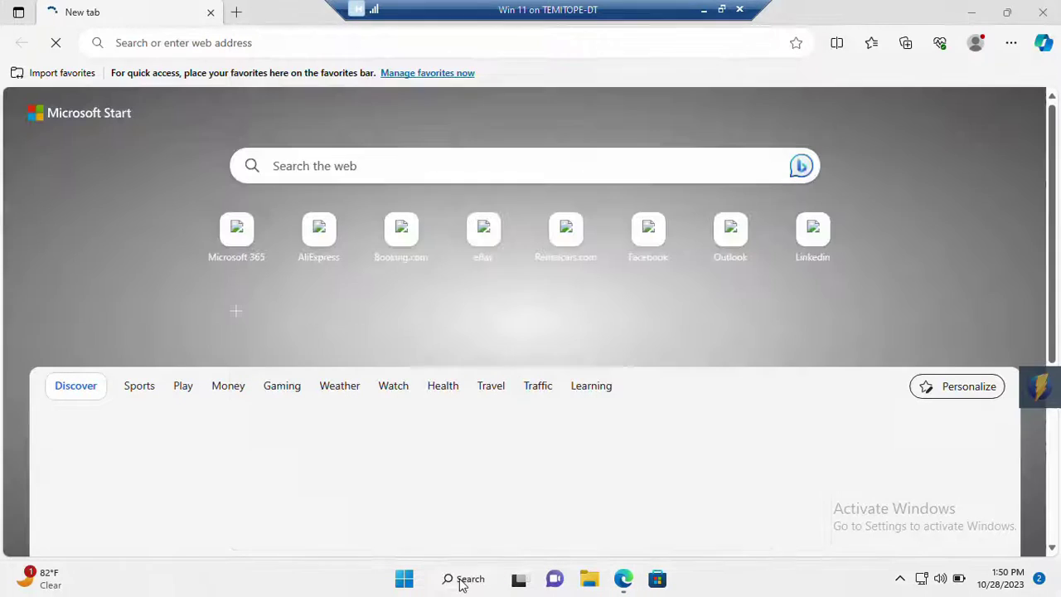
pyautogui.click(462, 583)
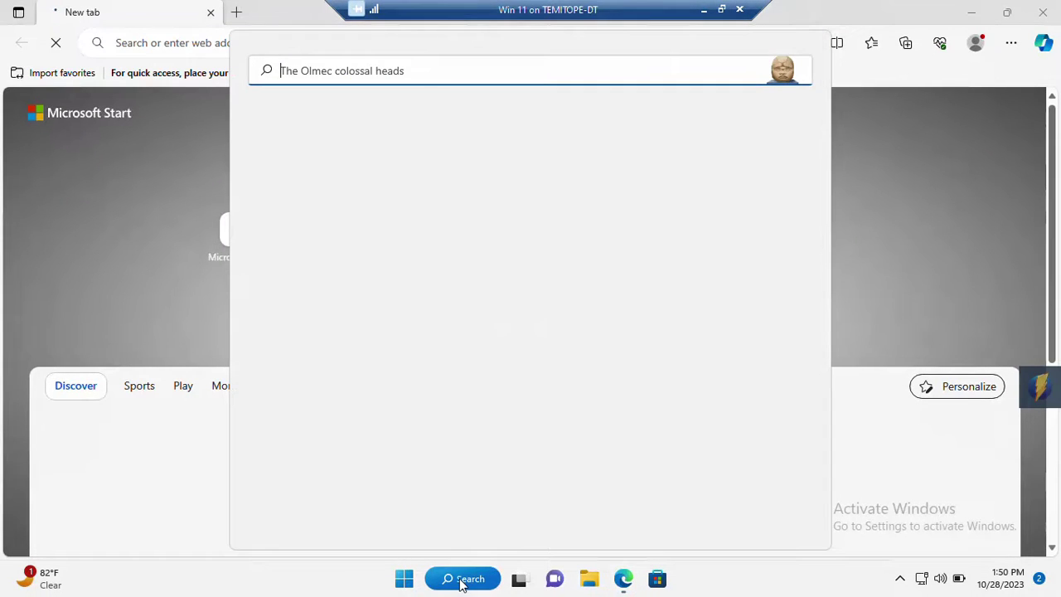
pyautogui.write('task Manager')
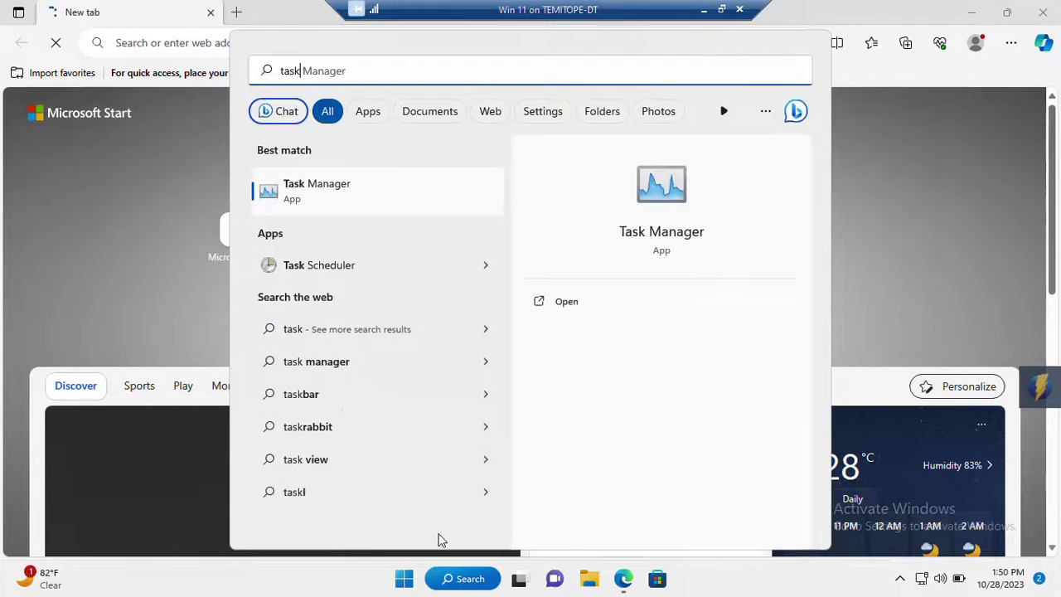
pyautogui.click(340, 191)
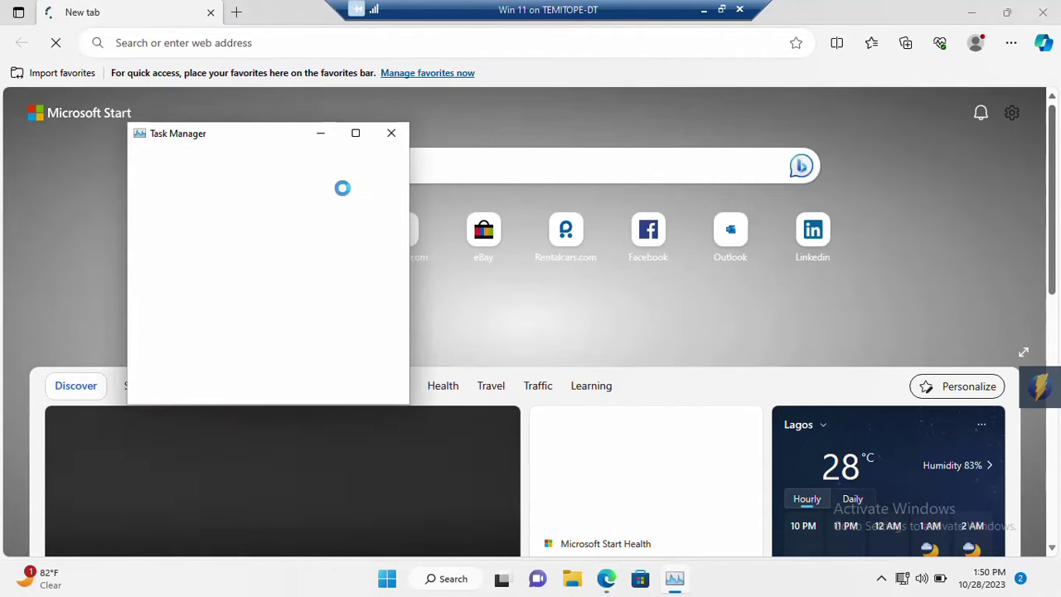
pyautogui.click(357, 137)
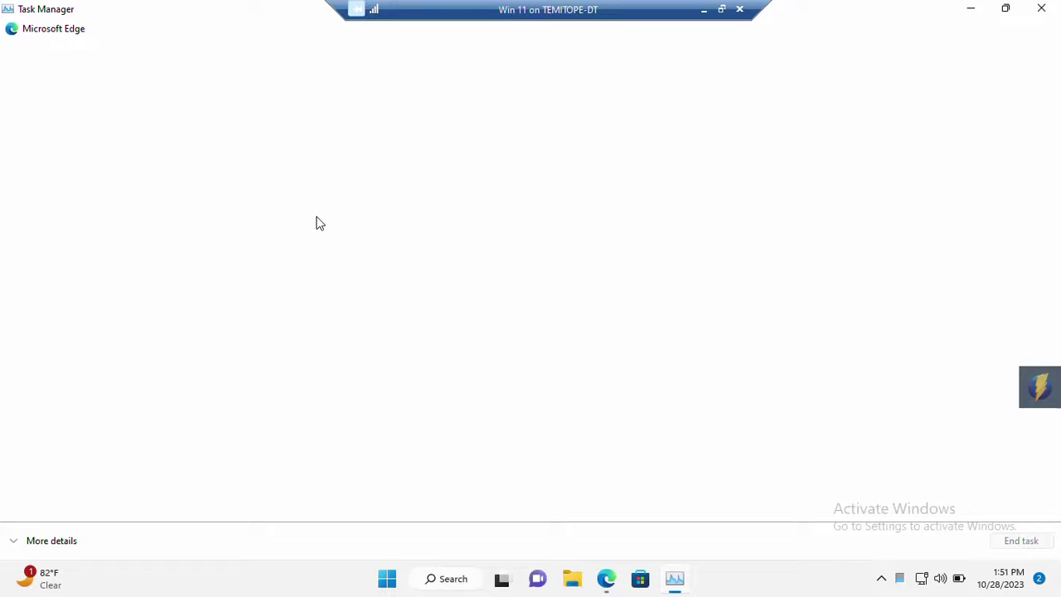
# Expand Task Manager to More details and scroll the Processes list to Microsoft Edge (8)
pyautogui.click(21, 540)
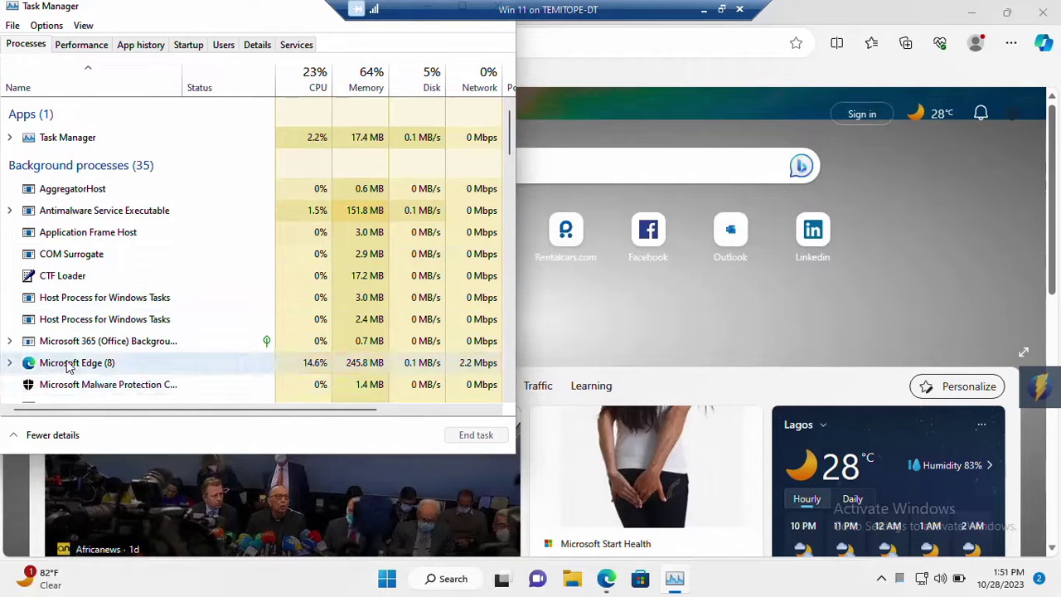
pyautogui.scroll(-1, 69, 367)
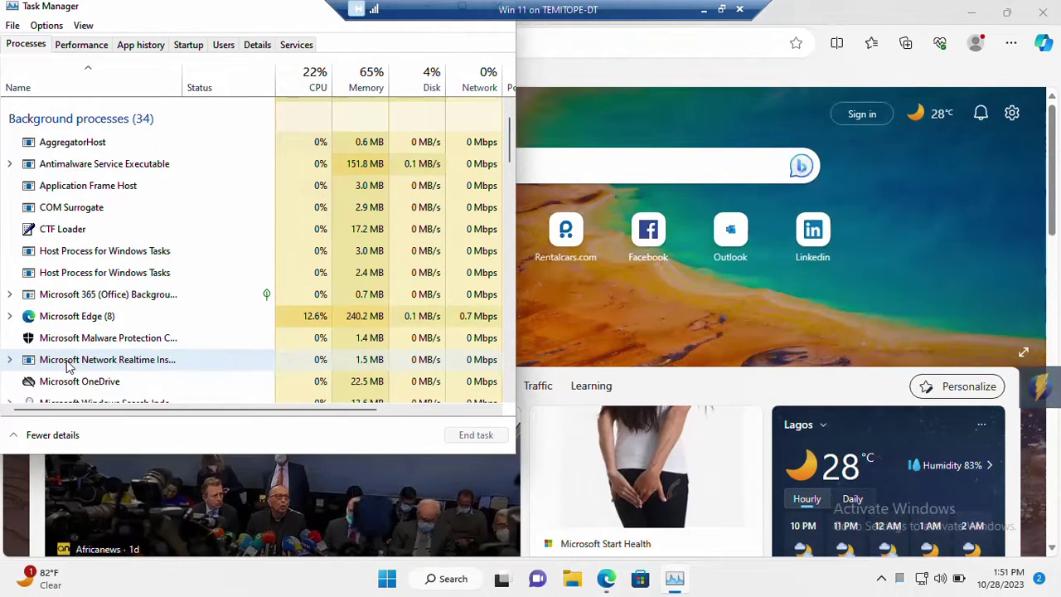
pyautogui.scroll(-1, 69, 367)
pyautogui.scroll(-1, 69, 367)
pyautogui.scroll(1, 68, 364)
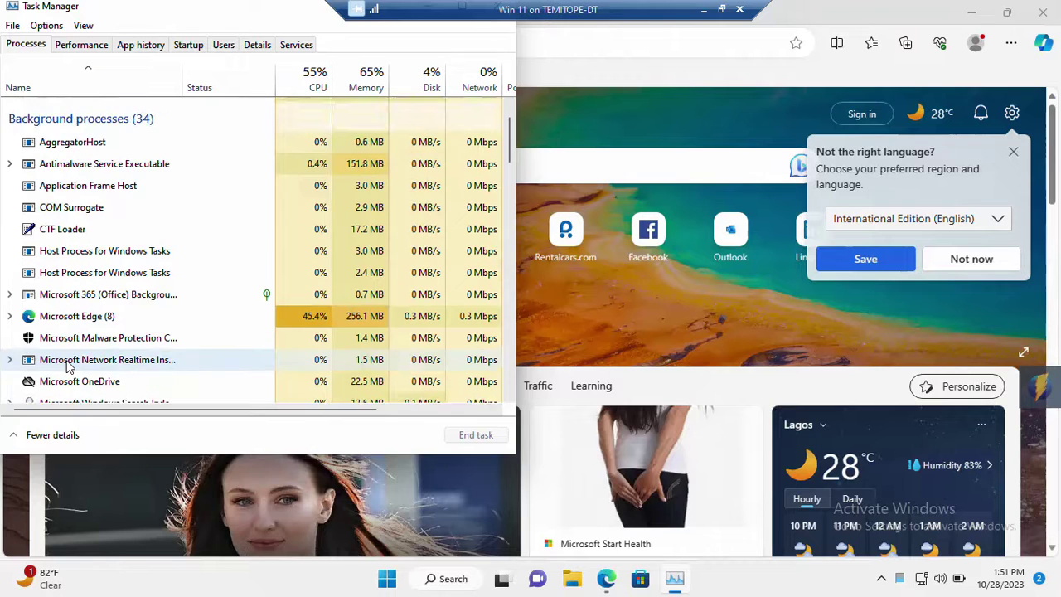
pyautogui.scroll(-1, 71, 338)
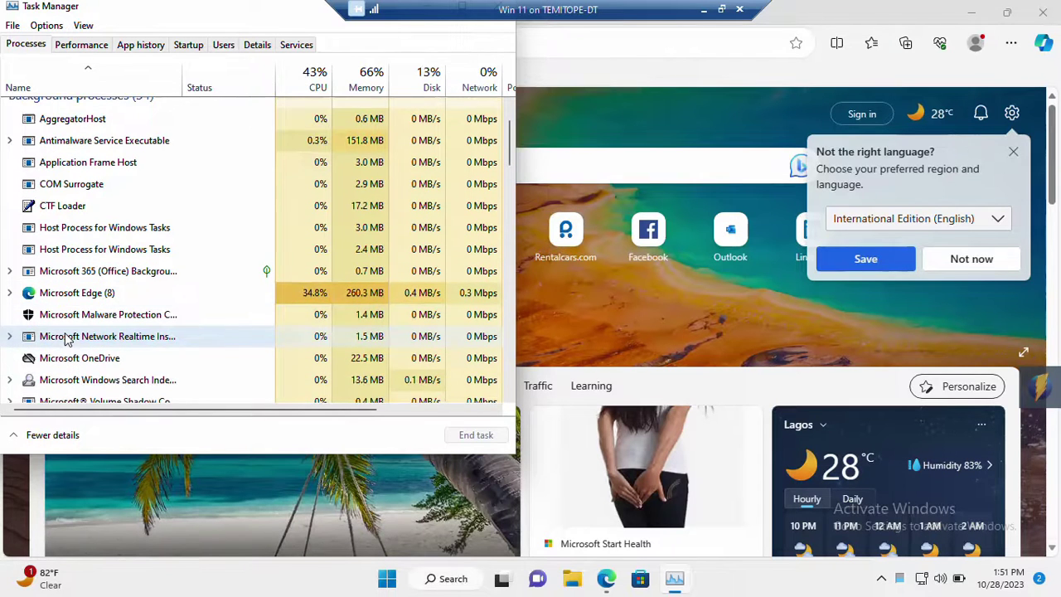
pyautogui.scroll(-1, 55, 307)
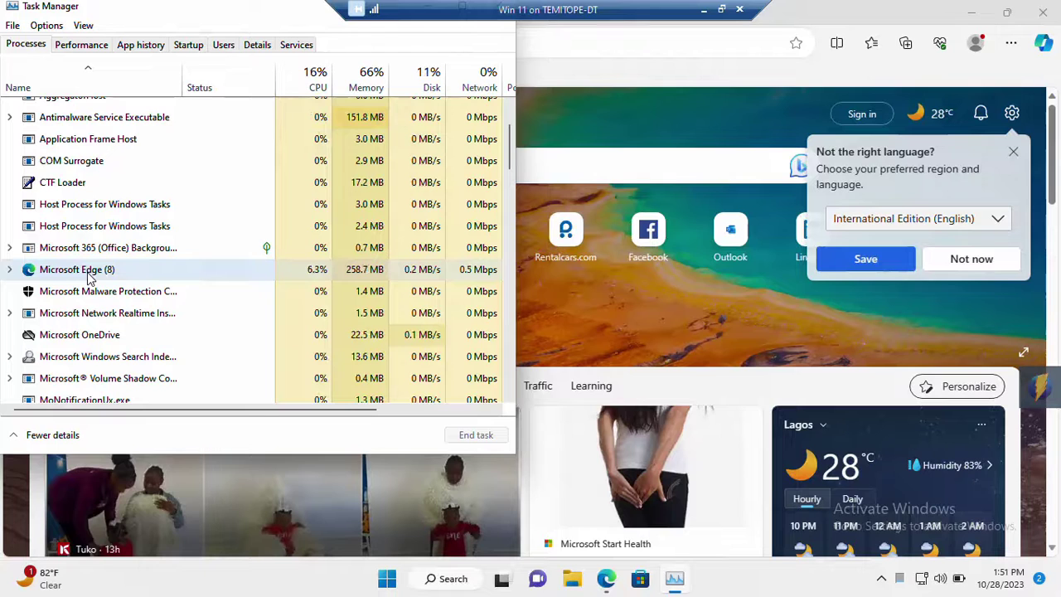
# End task on Microsoft Edge (8), then expand and collapse its process group
pyautogui.rightClick(90, 279)
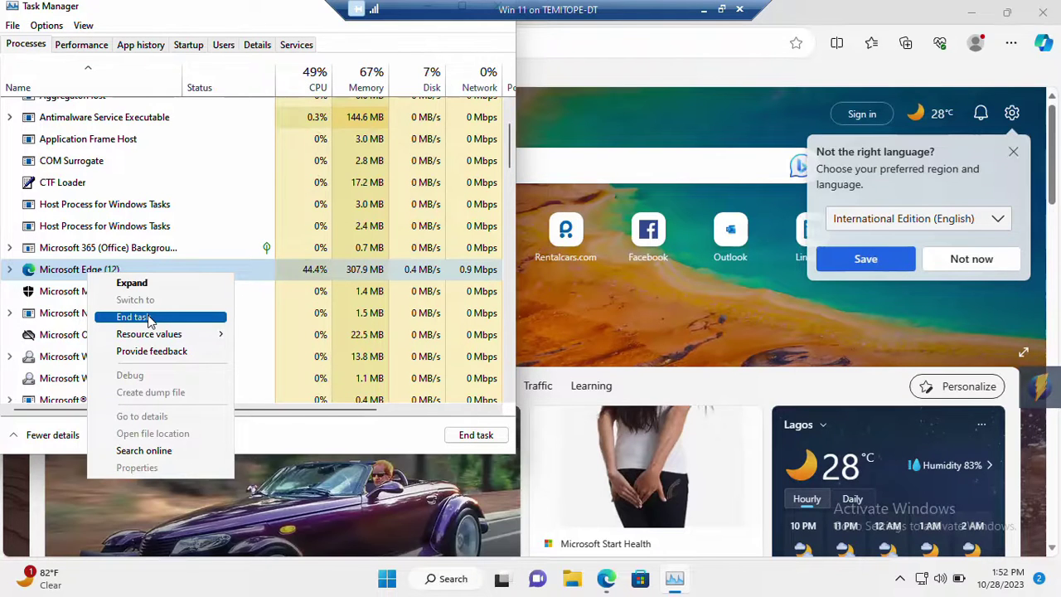
pyautogui.click(166, 270)
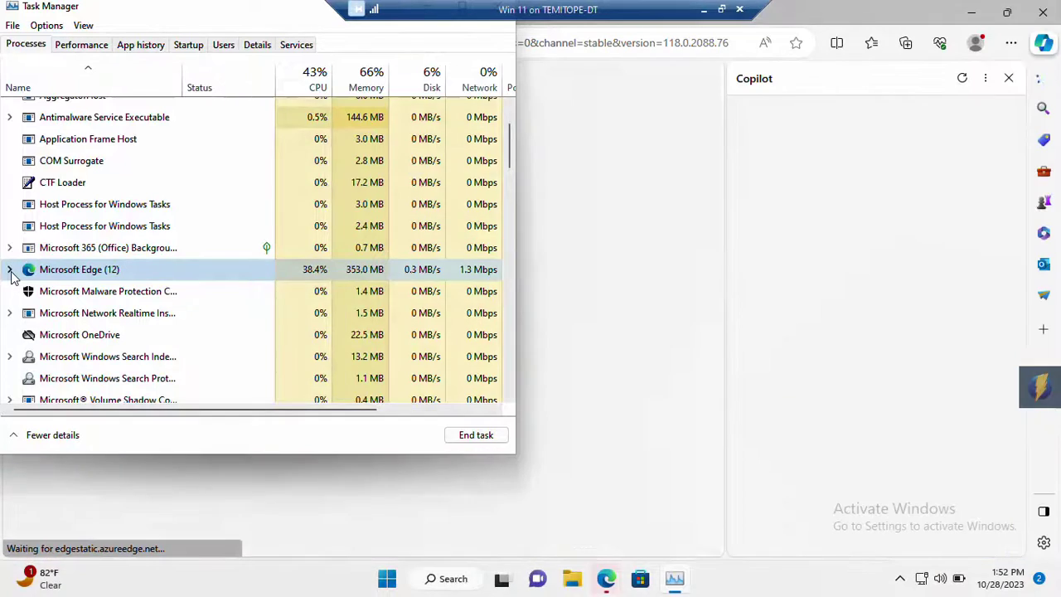
pyautogui.click(10, 270)
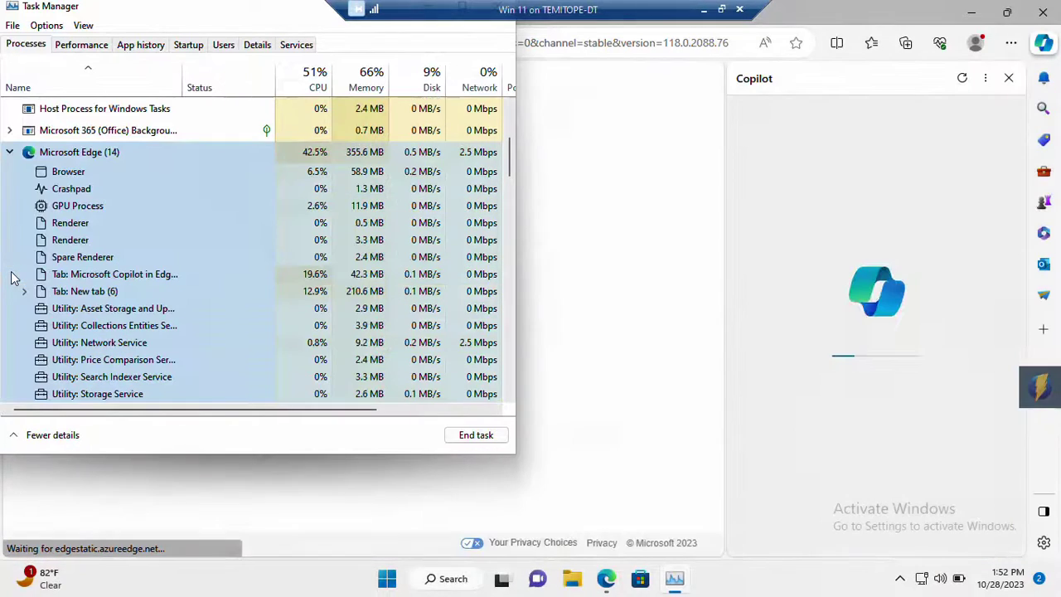
pyautogui.click(9, 152)
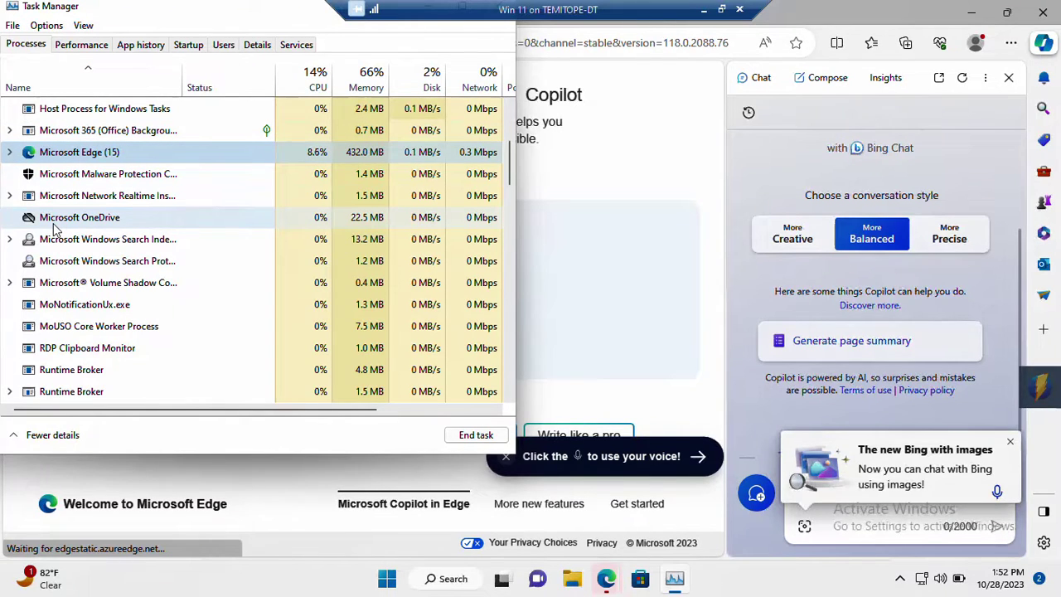
# End Microsoft Edge's task a second time, then search Windows for 'app'
pyautogui.rightClick(122, 159)
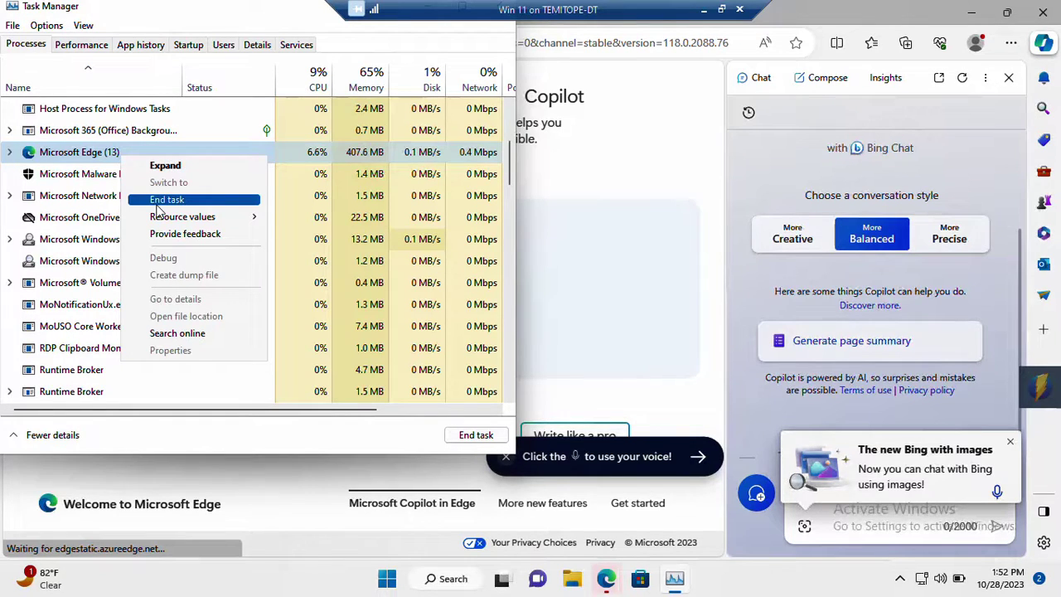
pyautogui.click(611, 163)
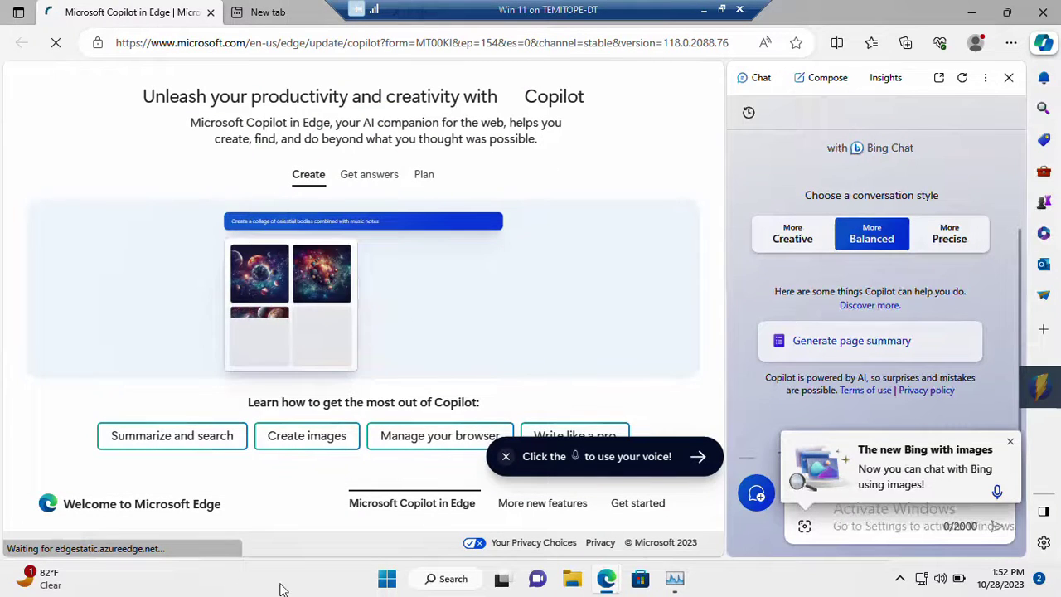
pyautogui.click(449, 580)
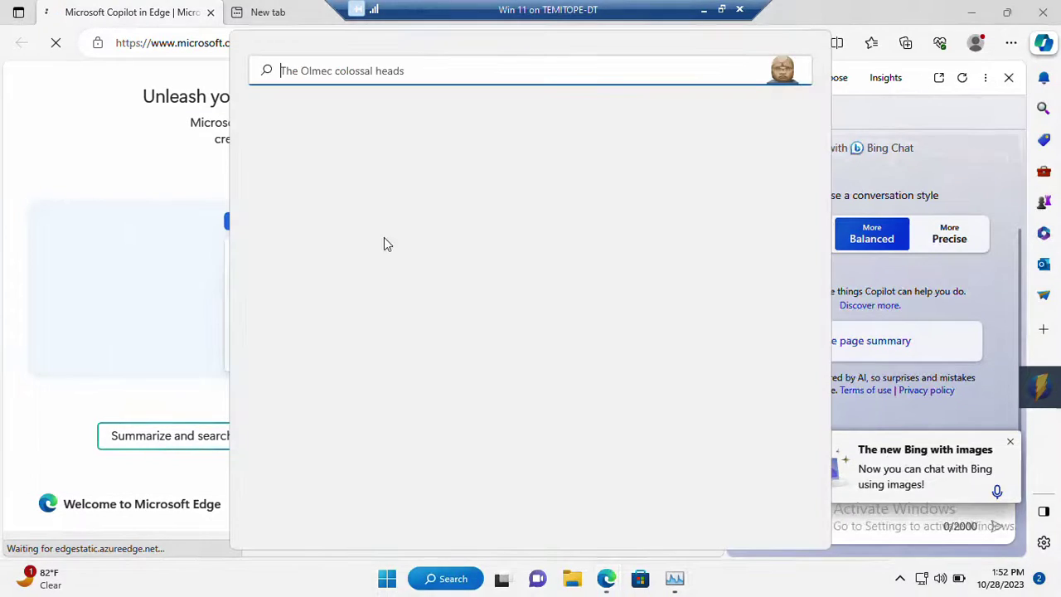
pyautogui.write('apps & features')
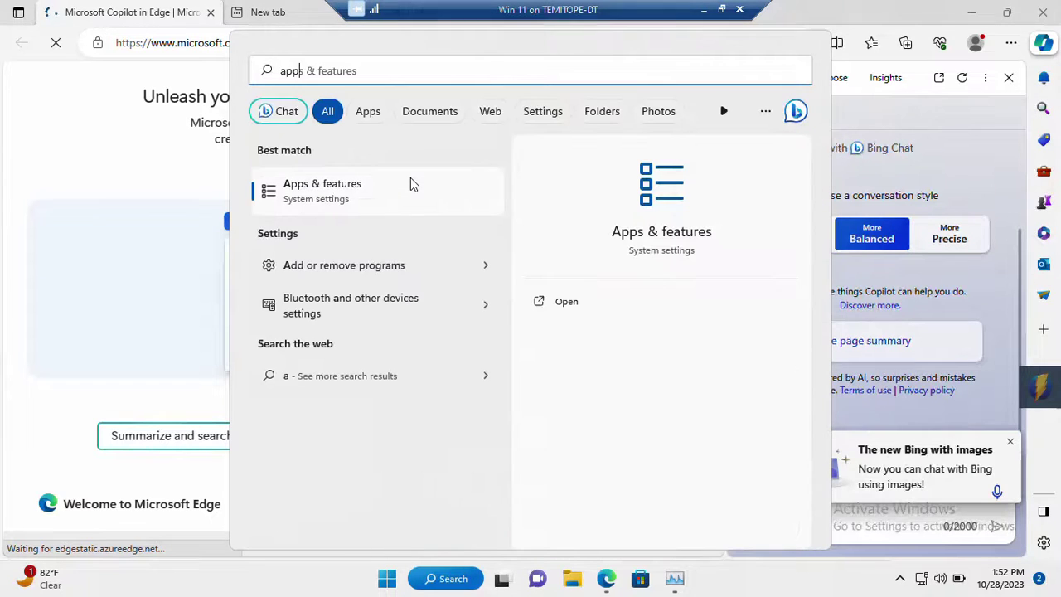
# Open Apps & features and filter the app list with 'micrsoft edge'
pyautogui.click(358, 191)
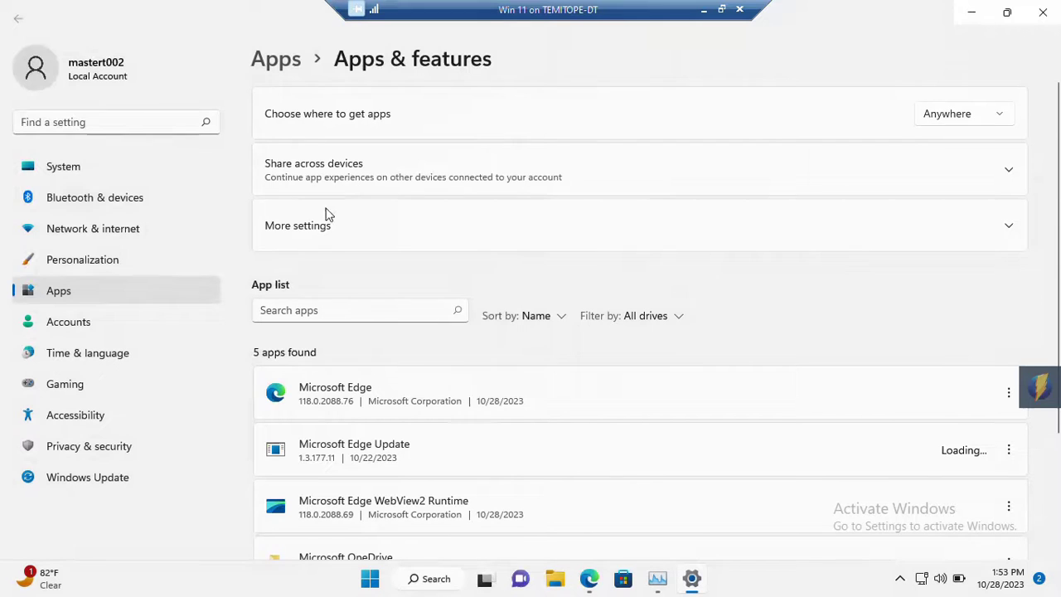
pyautogui.click(299, 313)
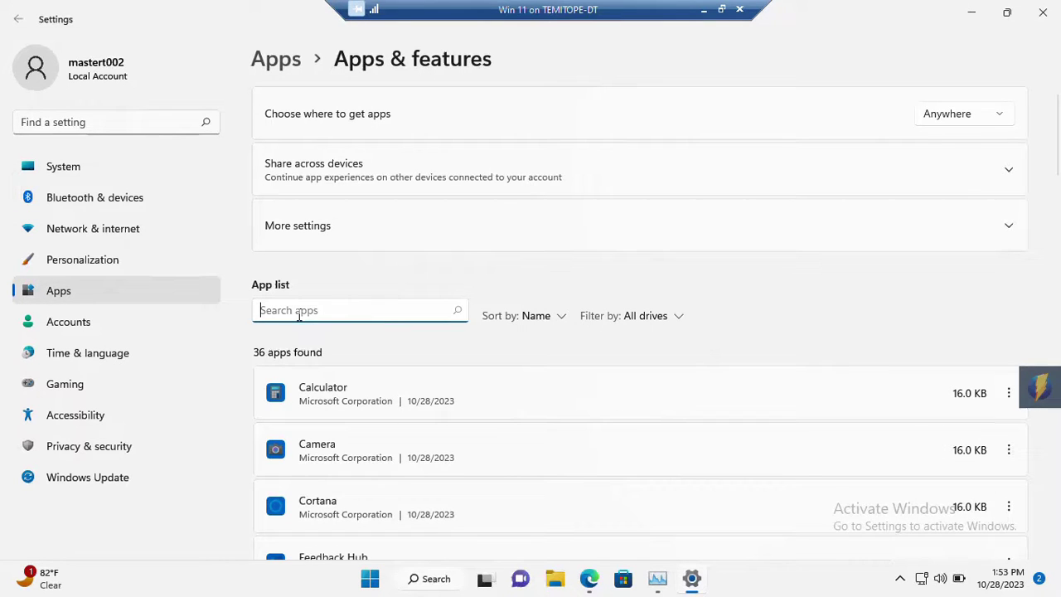
pyautogui.write('micro')
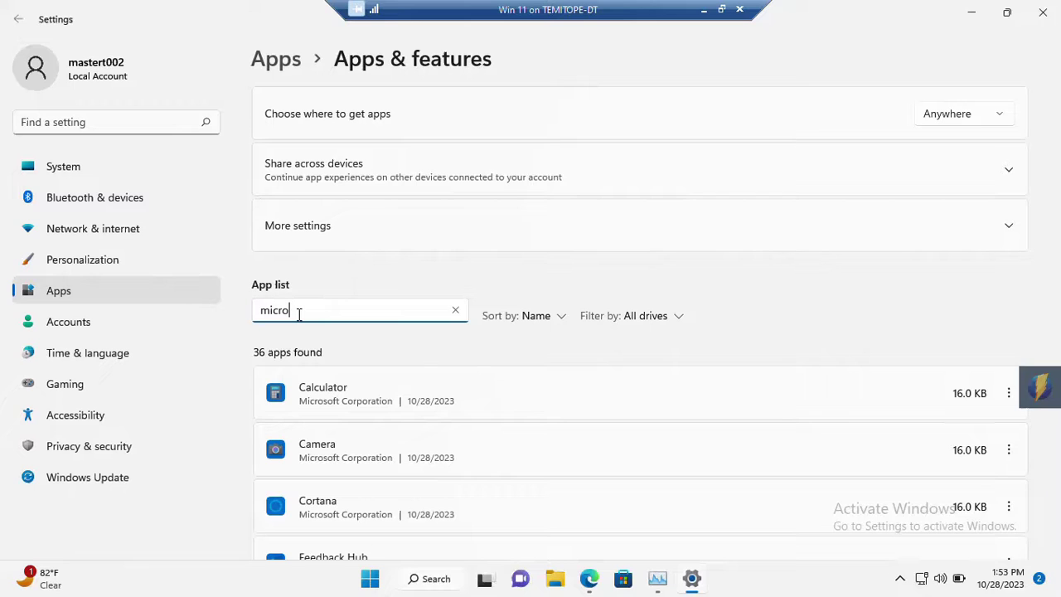
pyautogui.write('soft ed')
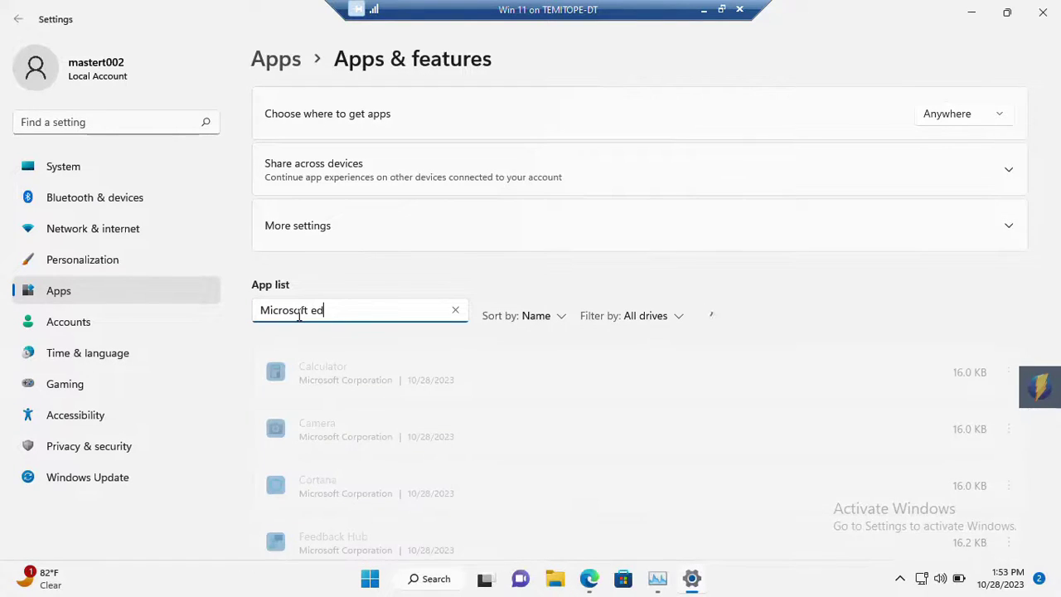
pyautogui.write('ge')
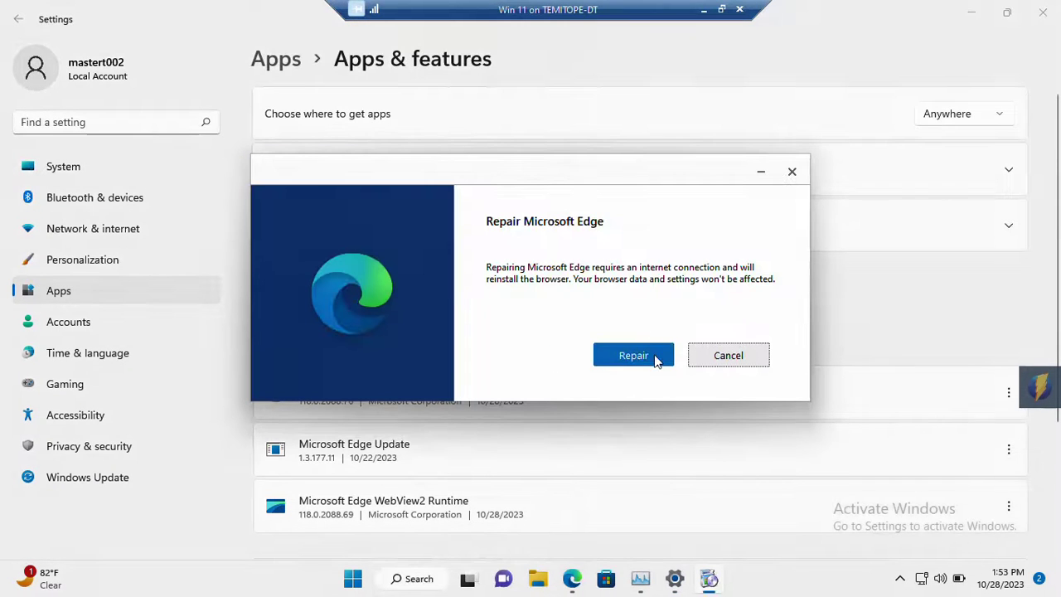
# Confirm Repair for Microsoft Edge so its installer starts downloading
pyautogui.click(631, 356)
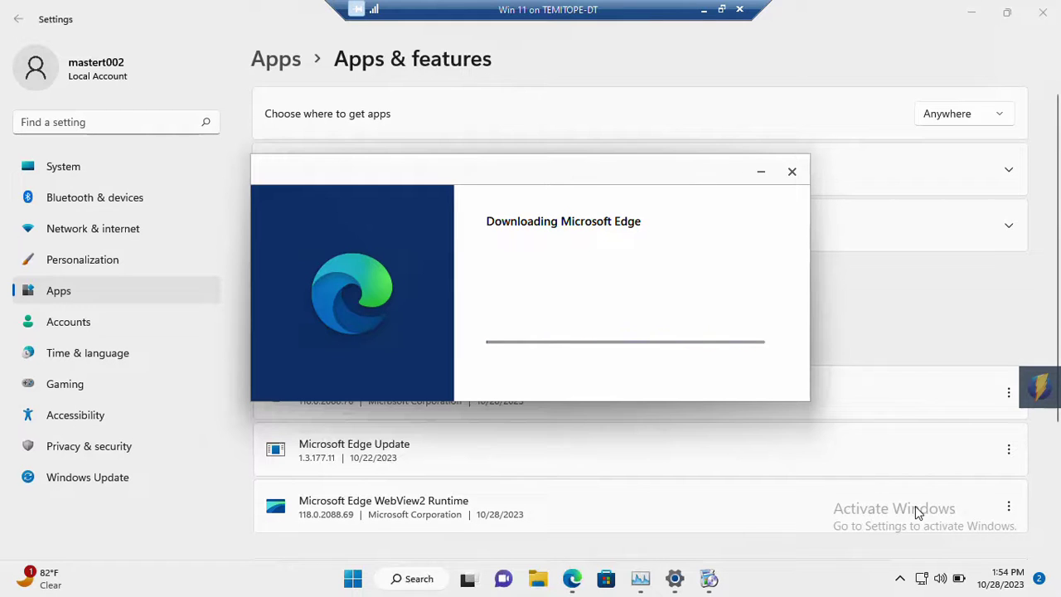
# Check the hidden tray icons and exit VM full screen while the Edge repair finishes
pyautogui.click(902, 581)
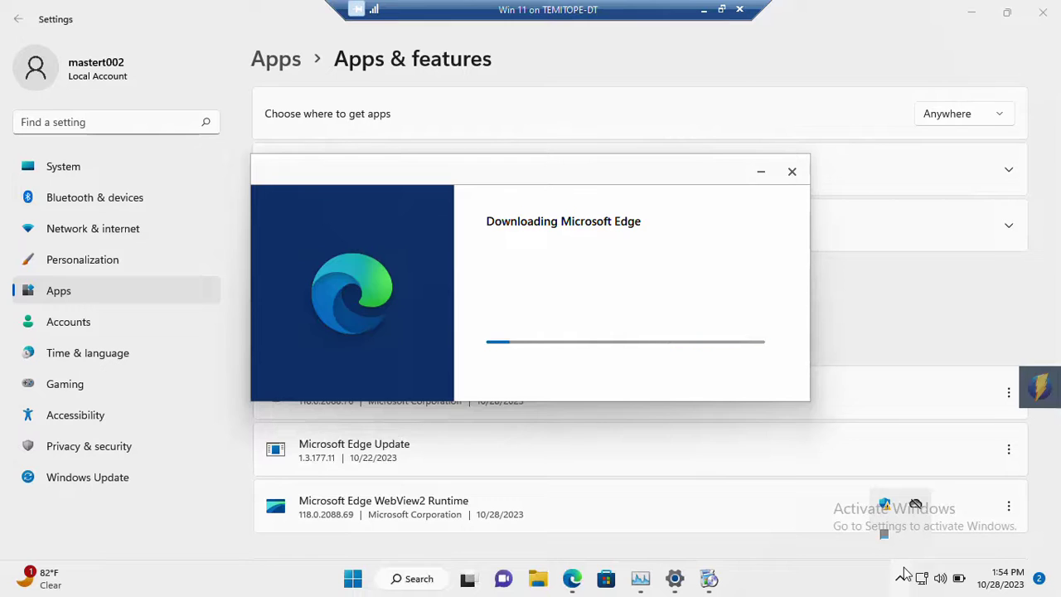
pyautogui.click(901, 581)
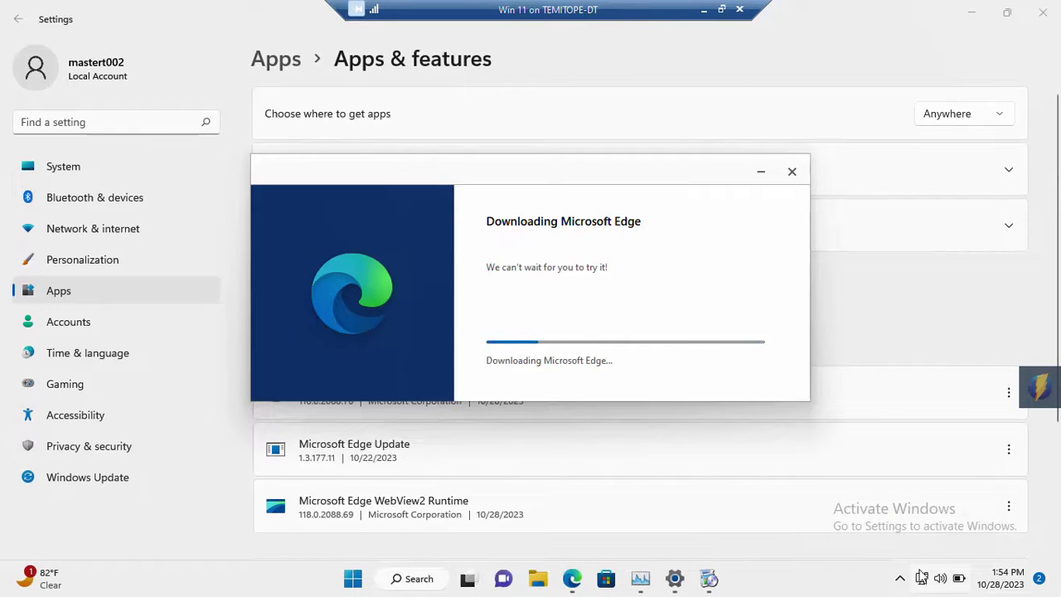
pyautogui.click(717, 11)
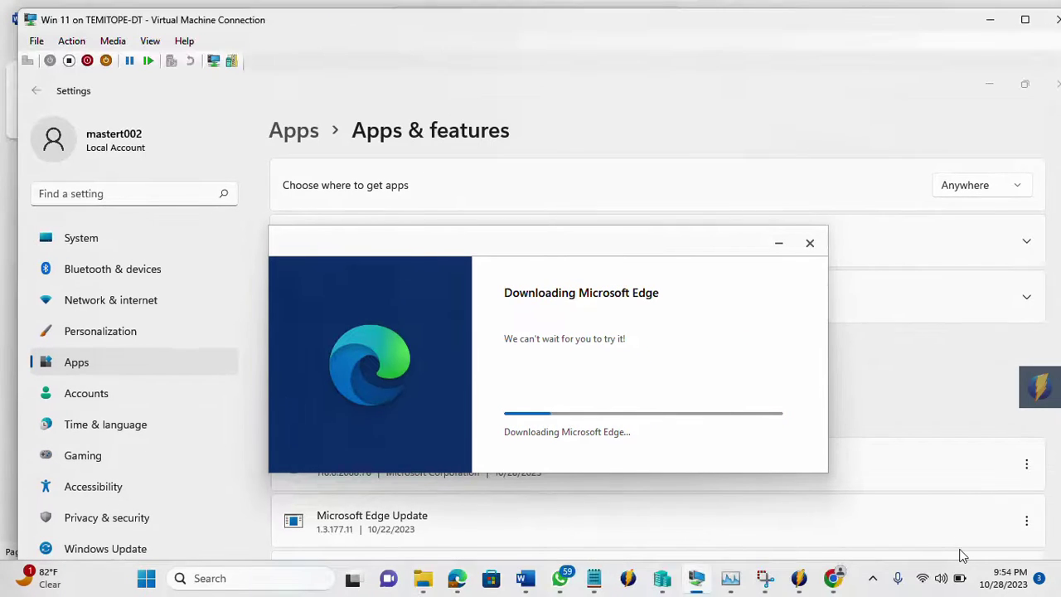
pyautogui.click(871, 578)
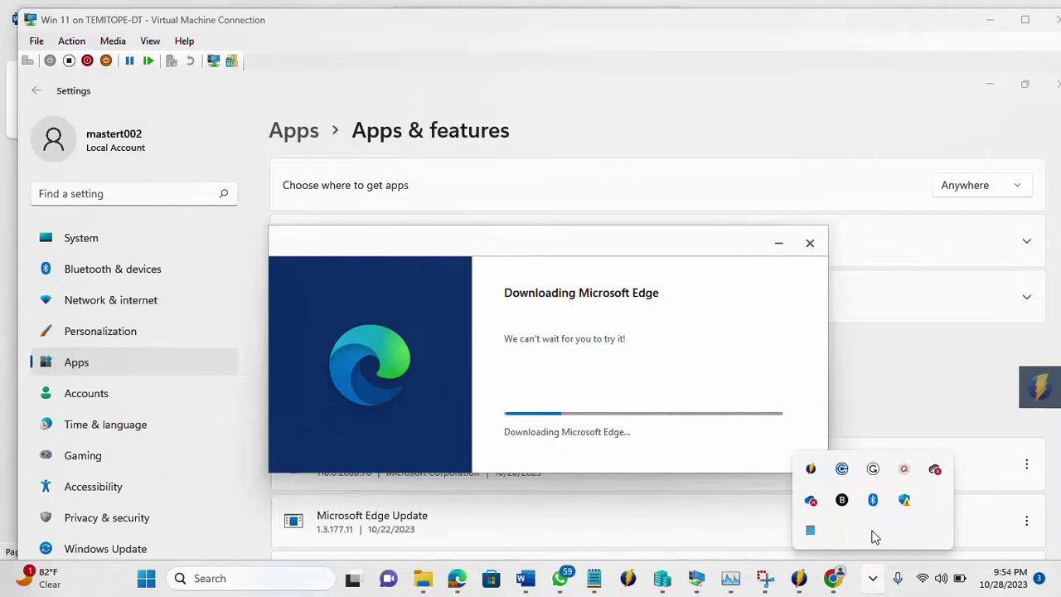
pyautogui.click(902, 469)
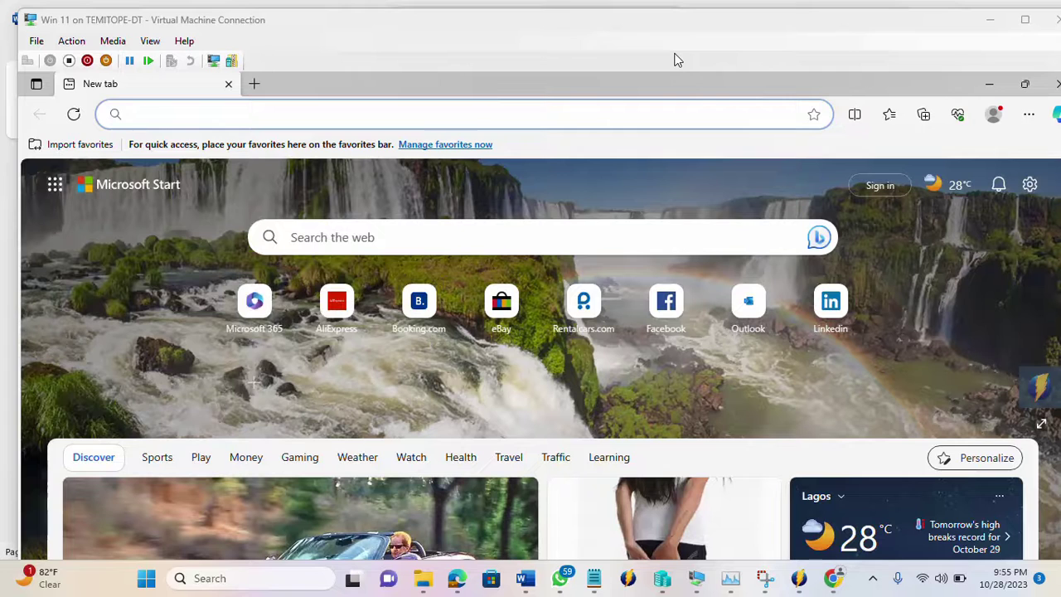
# Restore VM full screen and open Edge's Settings and more menu to Help and feedback
pyautogui.click(1028, 116)
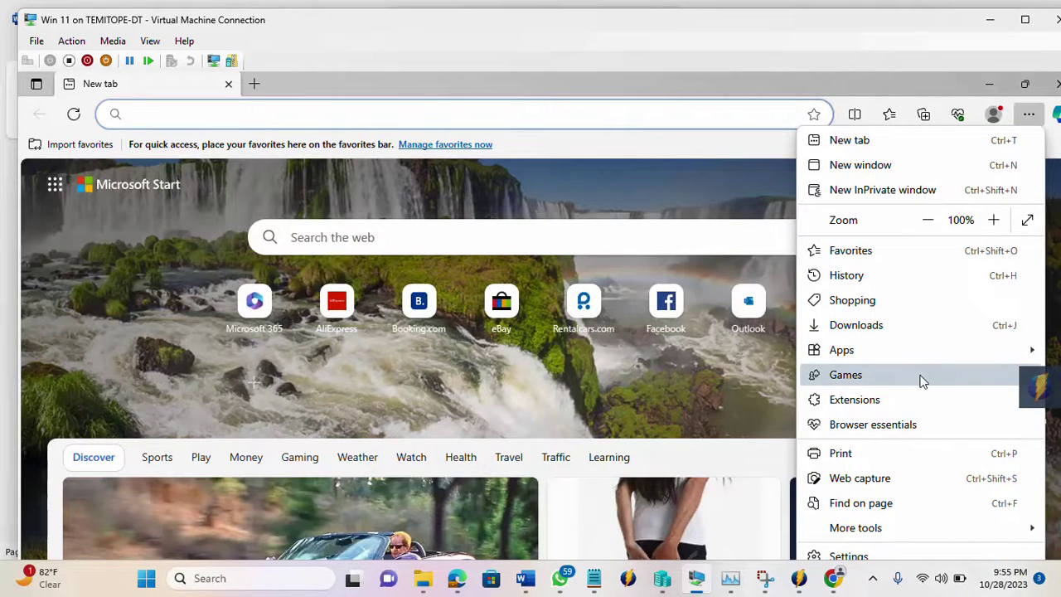
pyautogui.click(1024, 19)
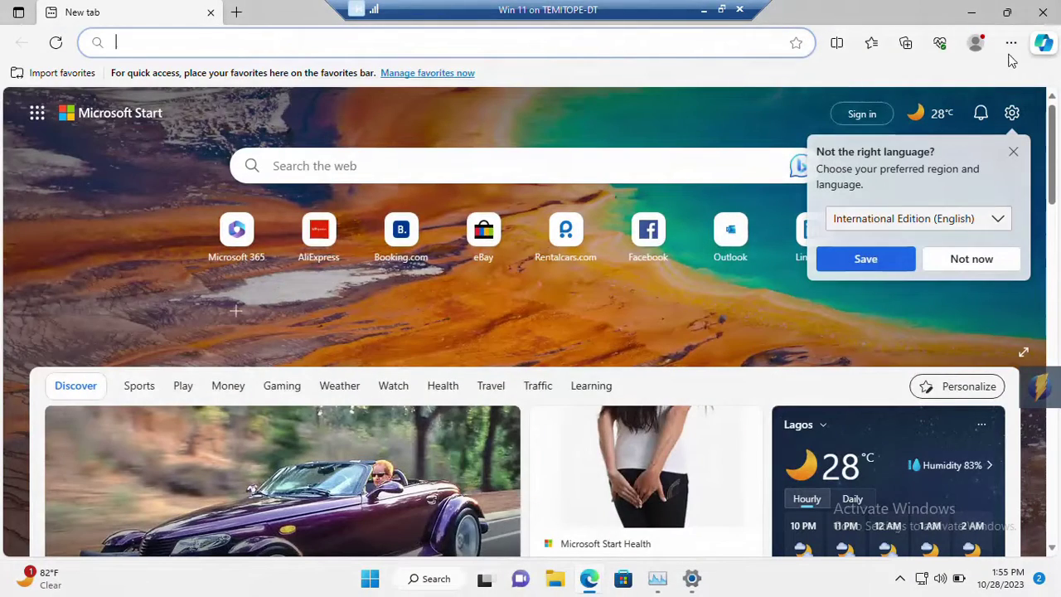
pyautogui.click(1011, 45)
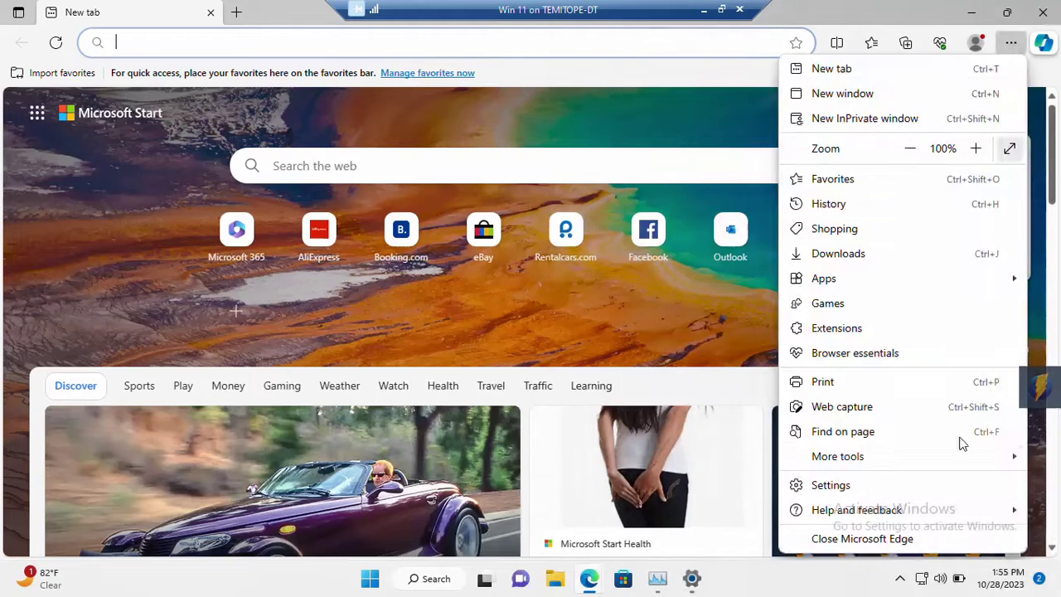
pyautogui.click(868, 509)
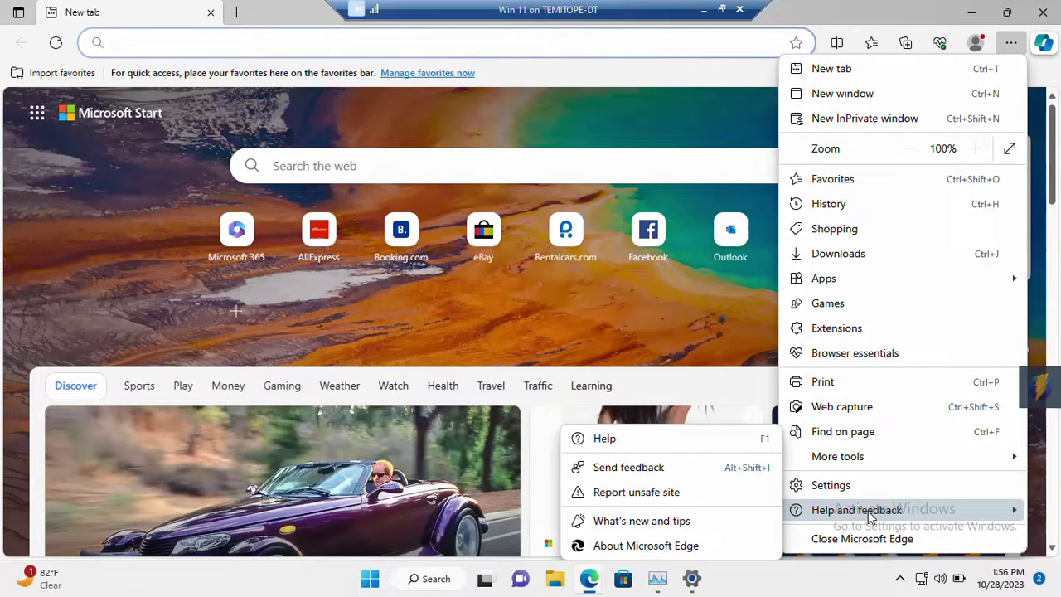
# Open About Microsoft Edge to check version 118.0.2088.76 and fetch the pending update
pyautogui.click(635, 547)
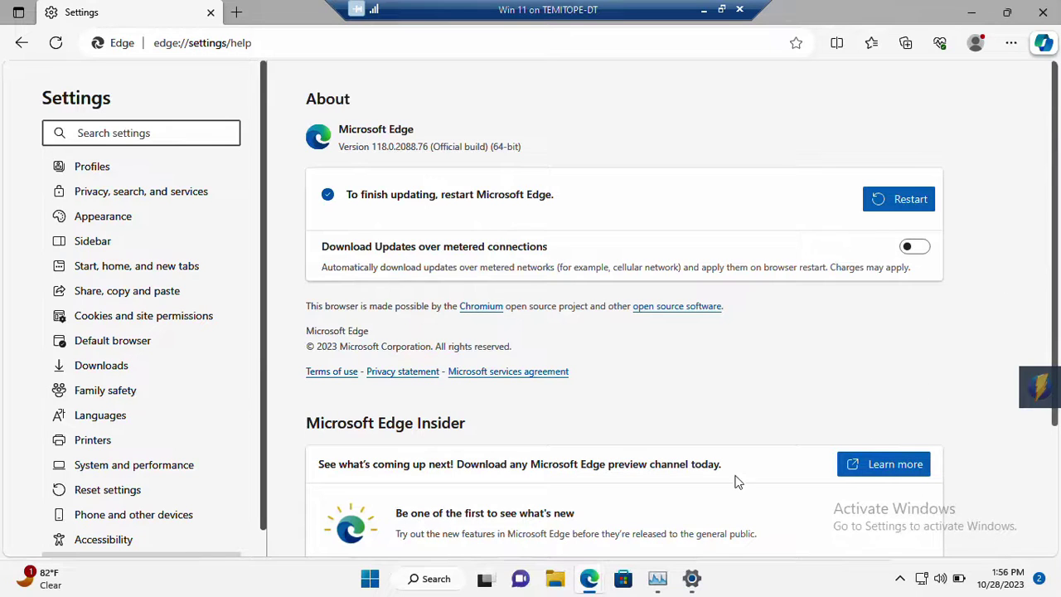
# Restart Edge to finish updating, then bring the host's Bing 'microsoft edge image' results forward
pyautogui.click(977, 12)
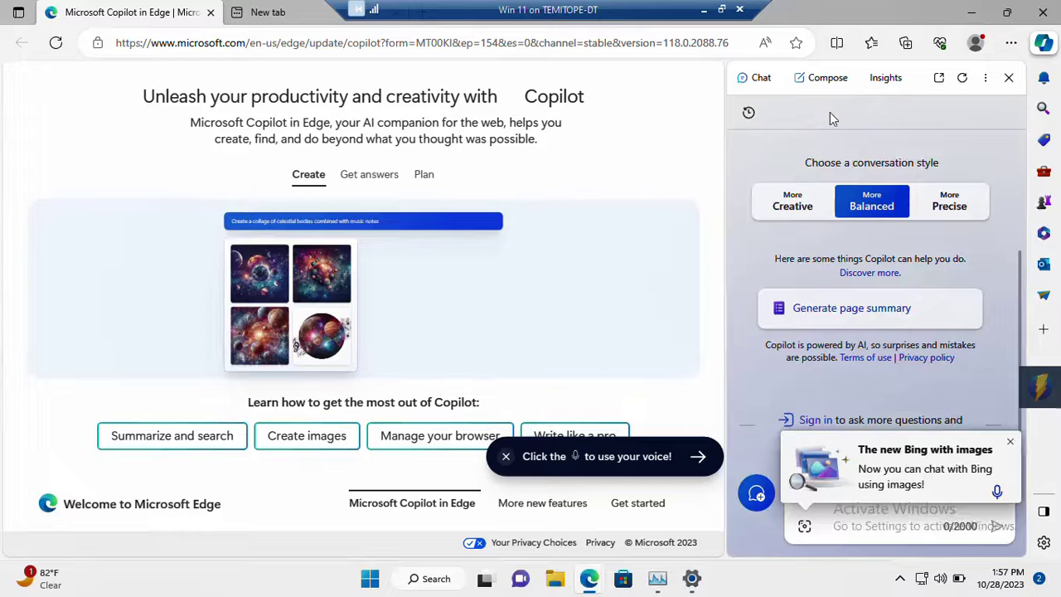
pyautogui.click(701, 11)
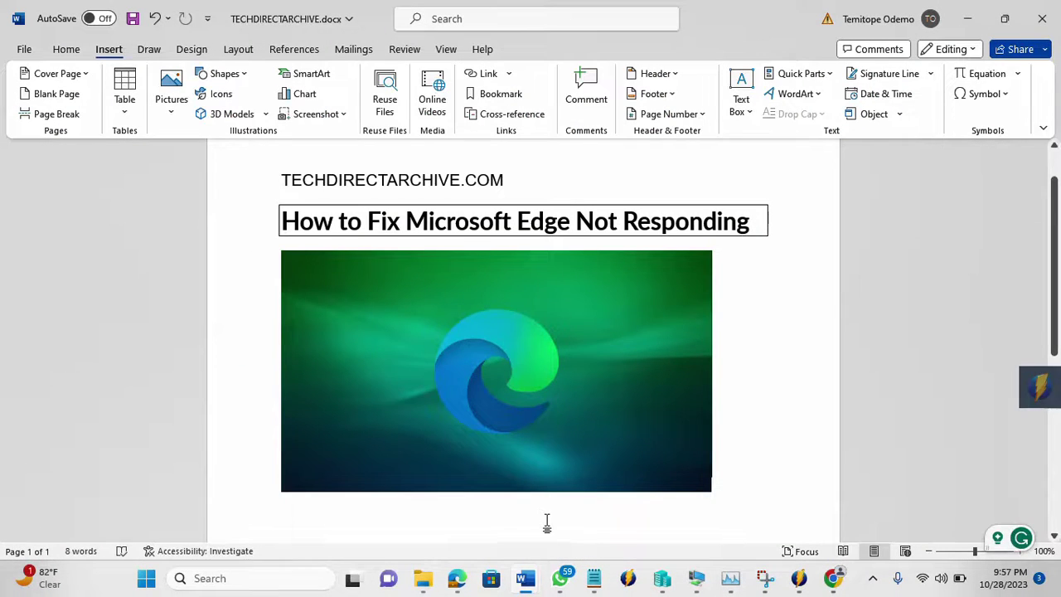
pyautogui.click(456, 578)
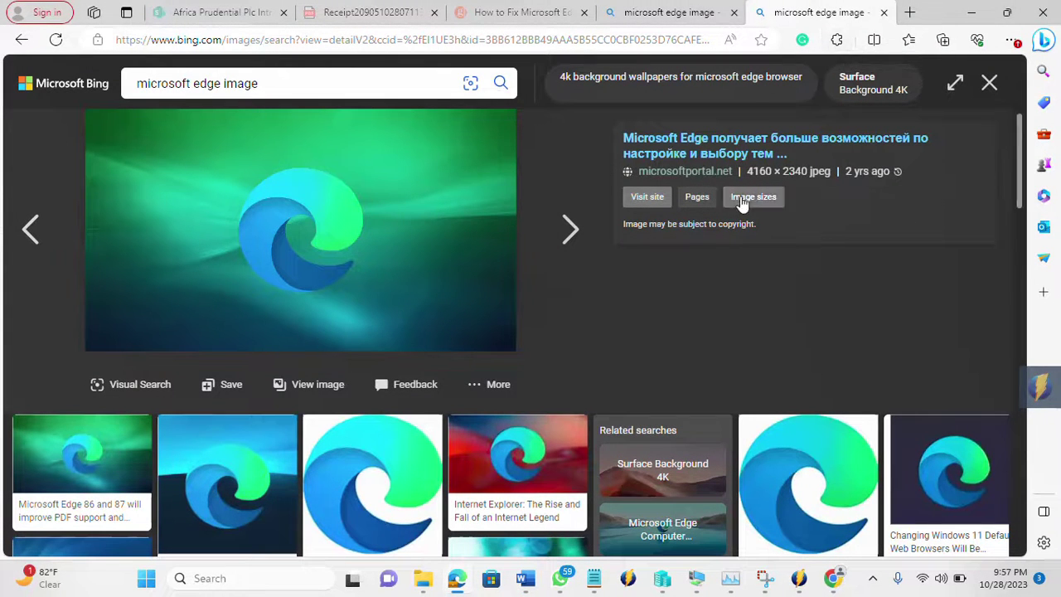
# Open the toolbar Extensions list to review VeePN, Grammarly, Wappalyzer and Google Docs Offline
pyautogui.click(837, 43)
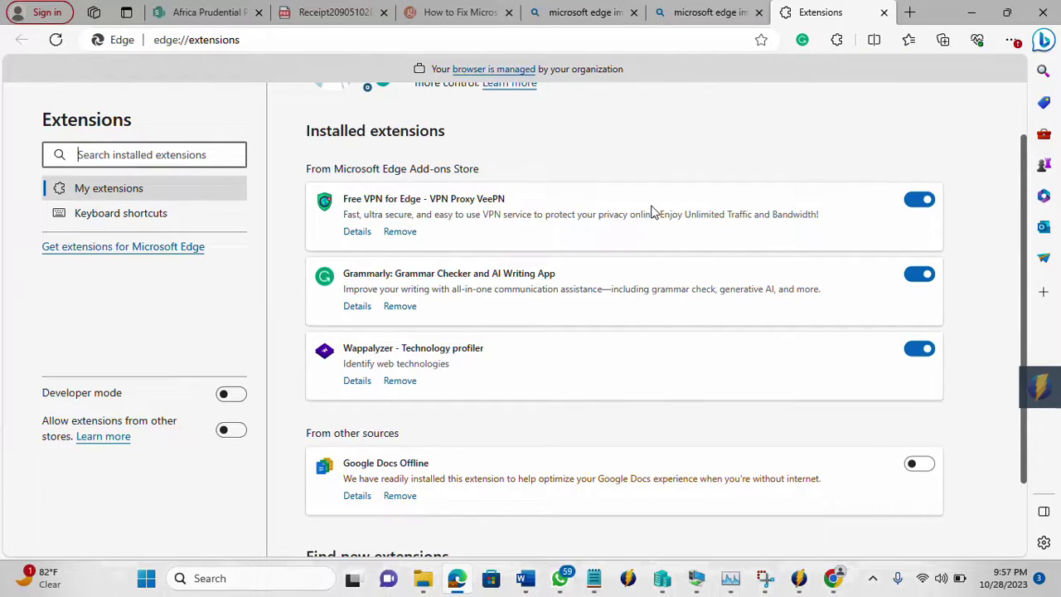
pyautogui.click(908, 14)
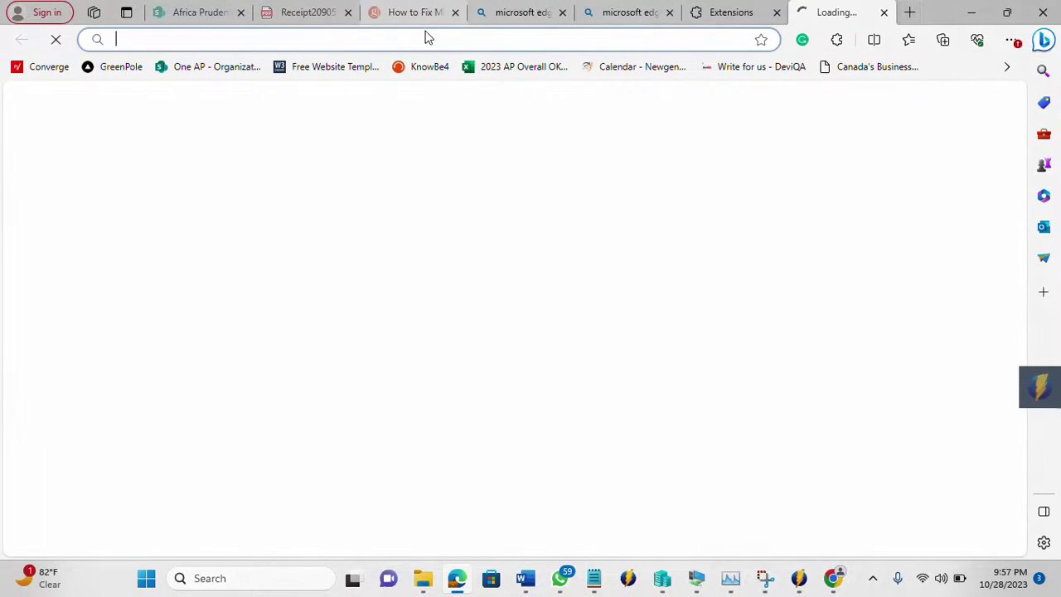